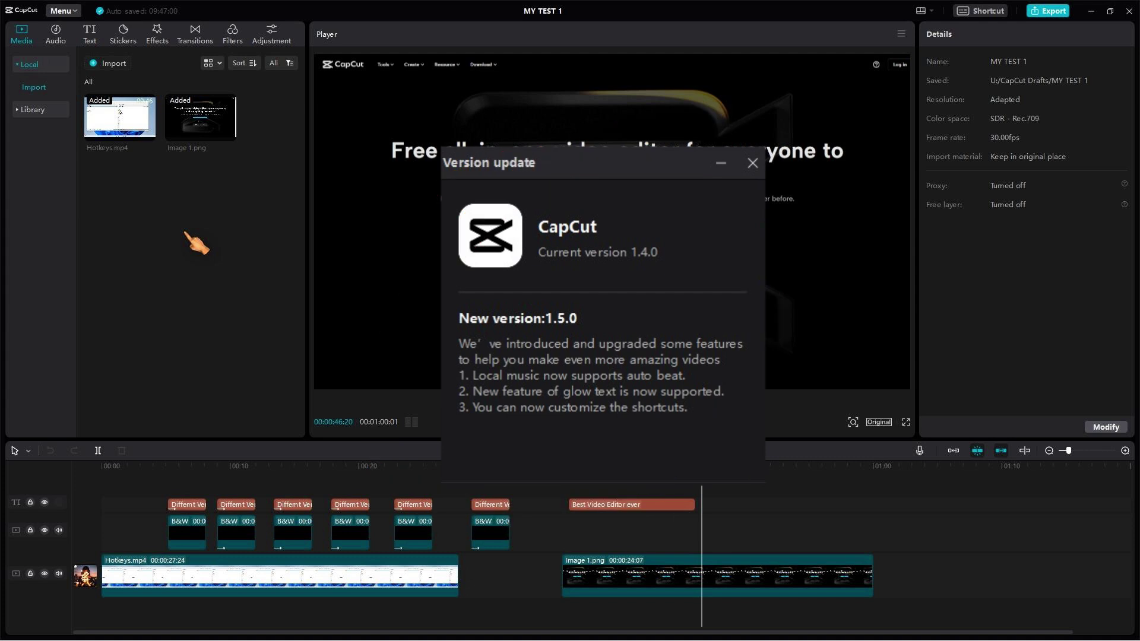
In the Shortcut 5 preset, assign Ctrl+Left/Ctrl+Right to last/next cut point and save
{"action": "left_click", "coordinate": [64, 12]}
{"action": "mouse_move", "coordinate": [77, 98]}
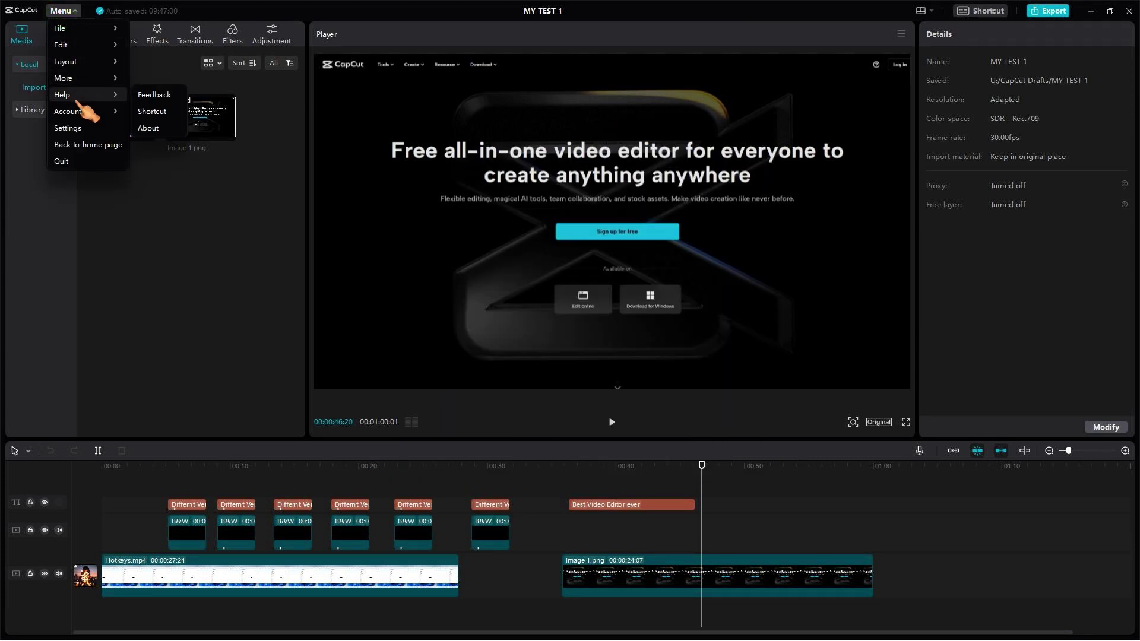
{"action": "left_click", "coordinate": [153, 112]}
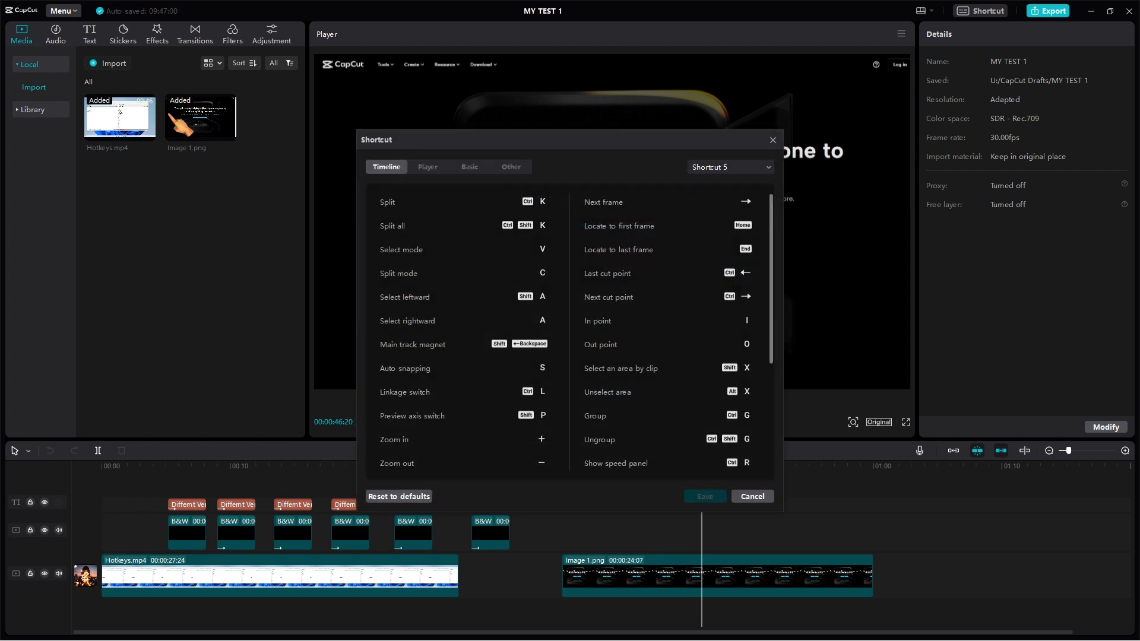
{"action": "left_click", "coordinate": [766, 168]}
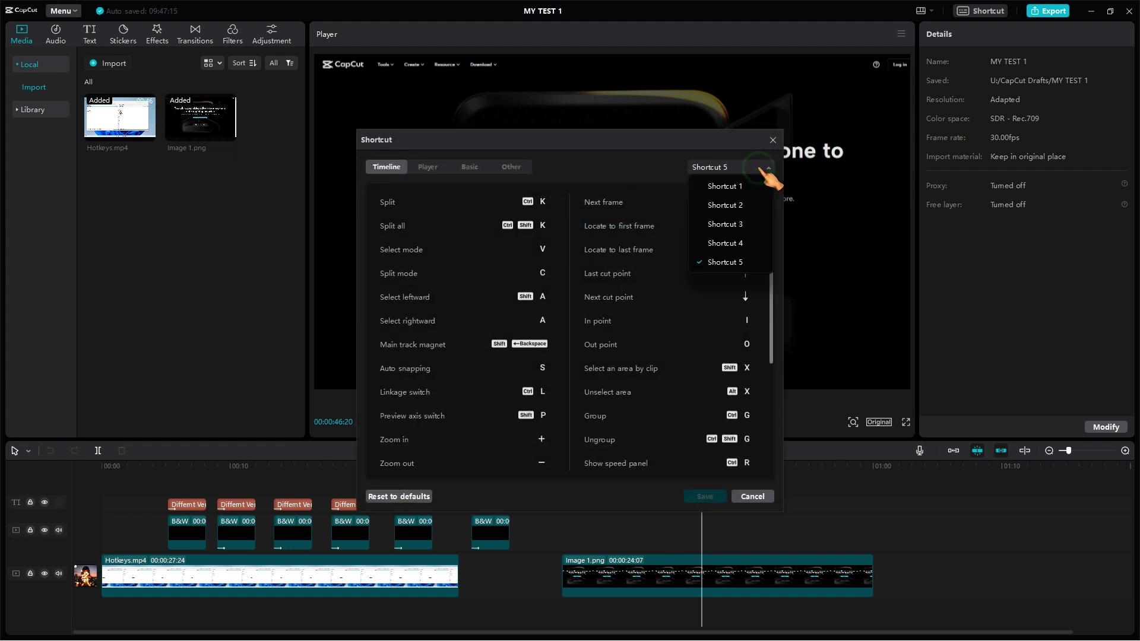
{"action": "left_click", "coordinate": [755, 271]}
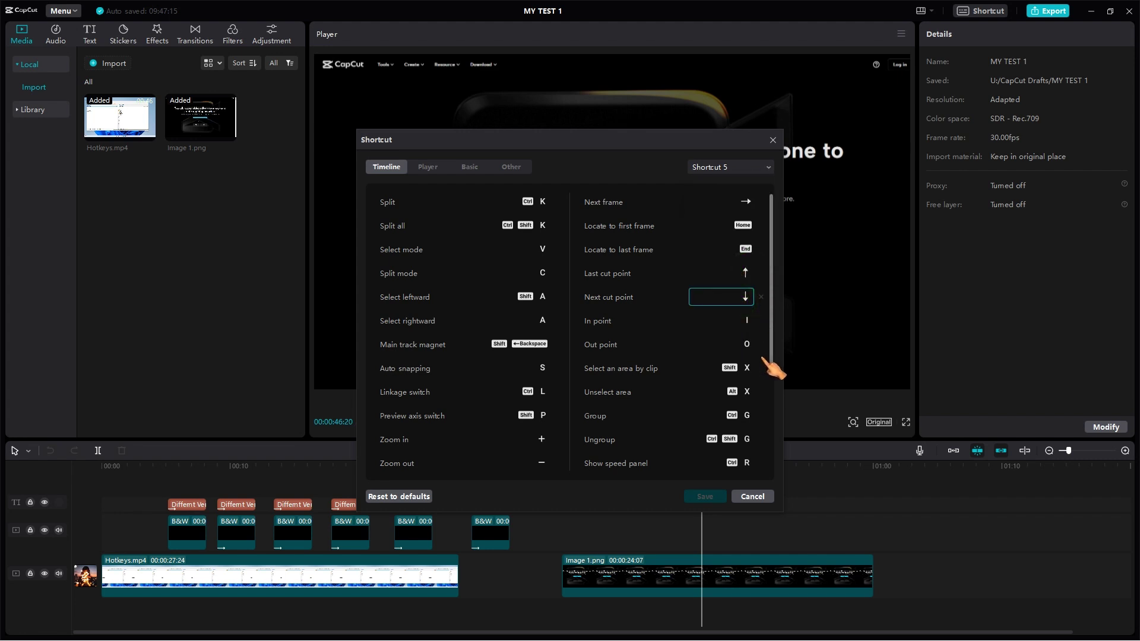
{"action": "key", "text": "ctrl+Right"}
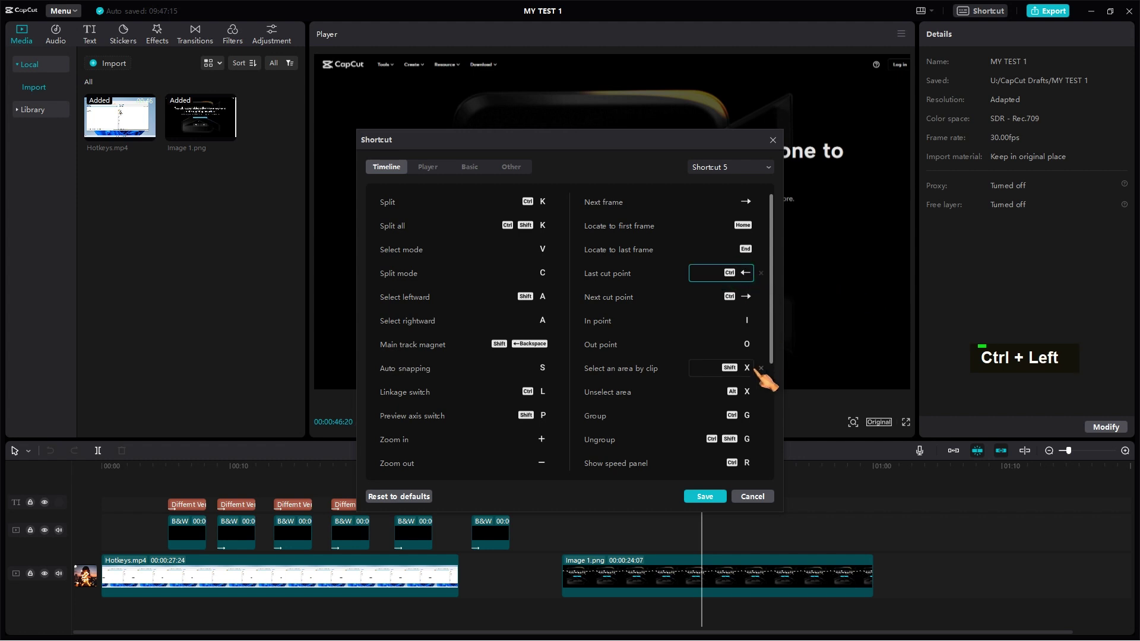
{"action": "left_click", "coordinate": [705, 497]}
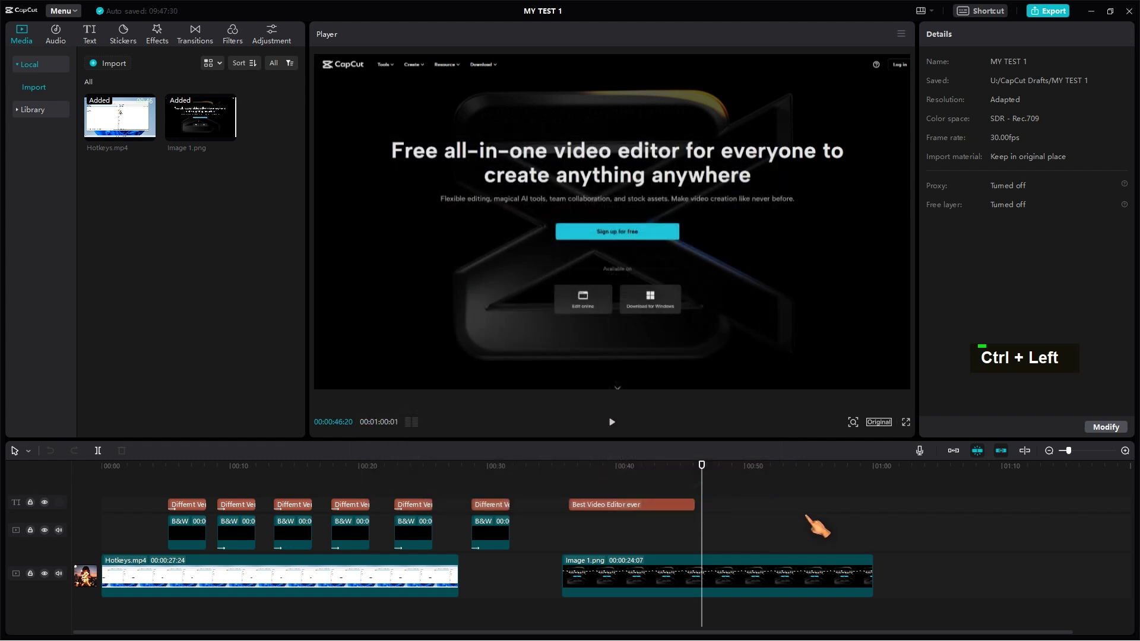
Jump the playhead back two cut points with Ctrl+Left, then toggle between timeline start and end
{"action": "key", "text": "ctrl+Left"}
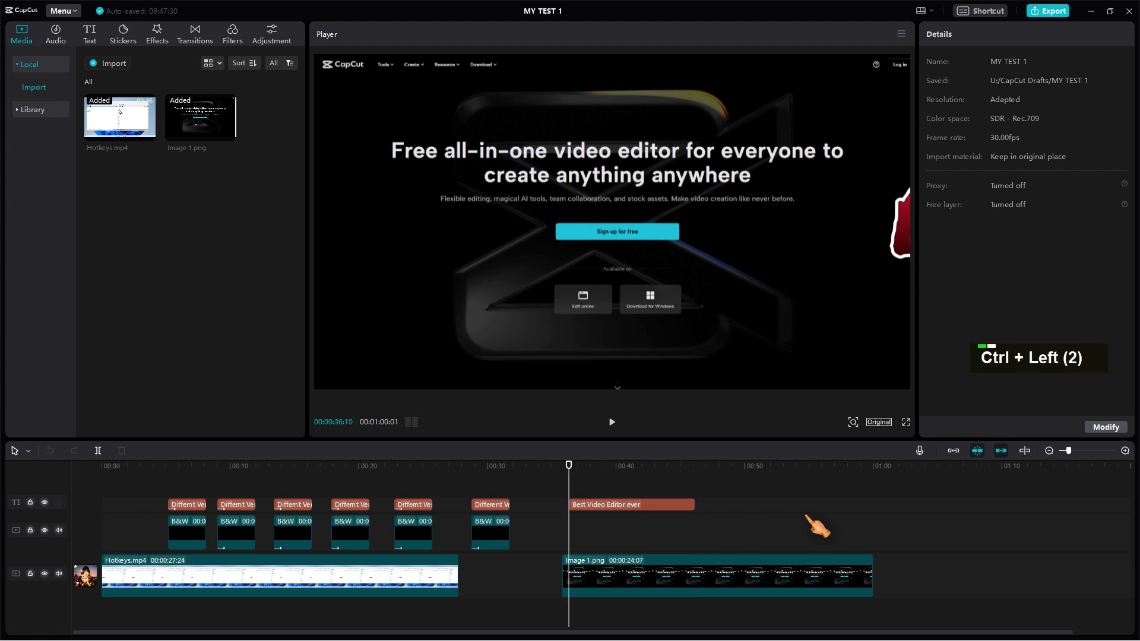
{"action": "key", "text": "ctrl+Left"}
{"action": "key", "text": "ctrl+Left"}
{"action": "key", "text": "ctrl+Left"}
{"action": "key", "text": "ctrl+Left"}
{"action": "key", "text": "ctrl+Left"}
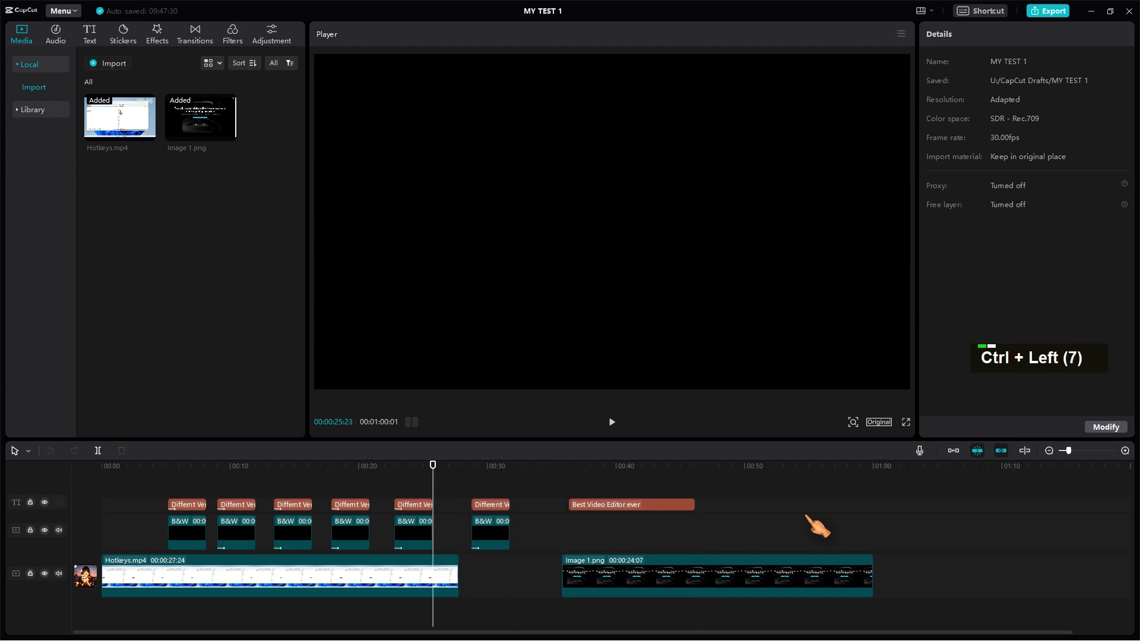
{"action": "key", "text": "Home"}
{"action": "key", "text": "End"}
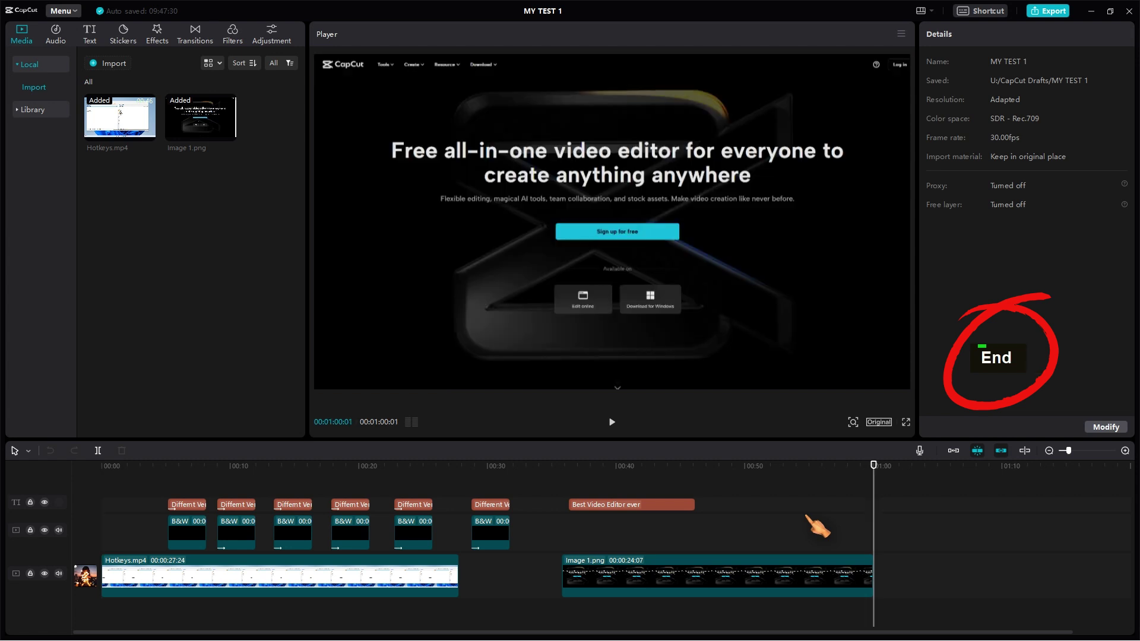
{"action": "key", "text": "Home"}
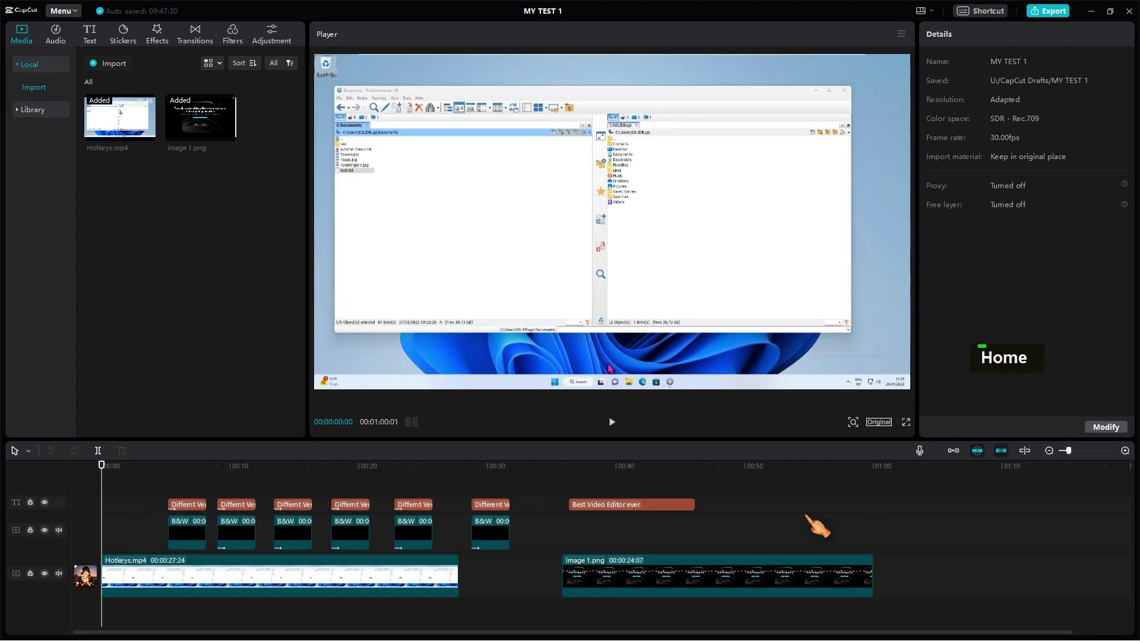
{"action": "key", "text": "End"}
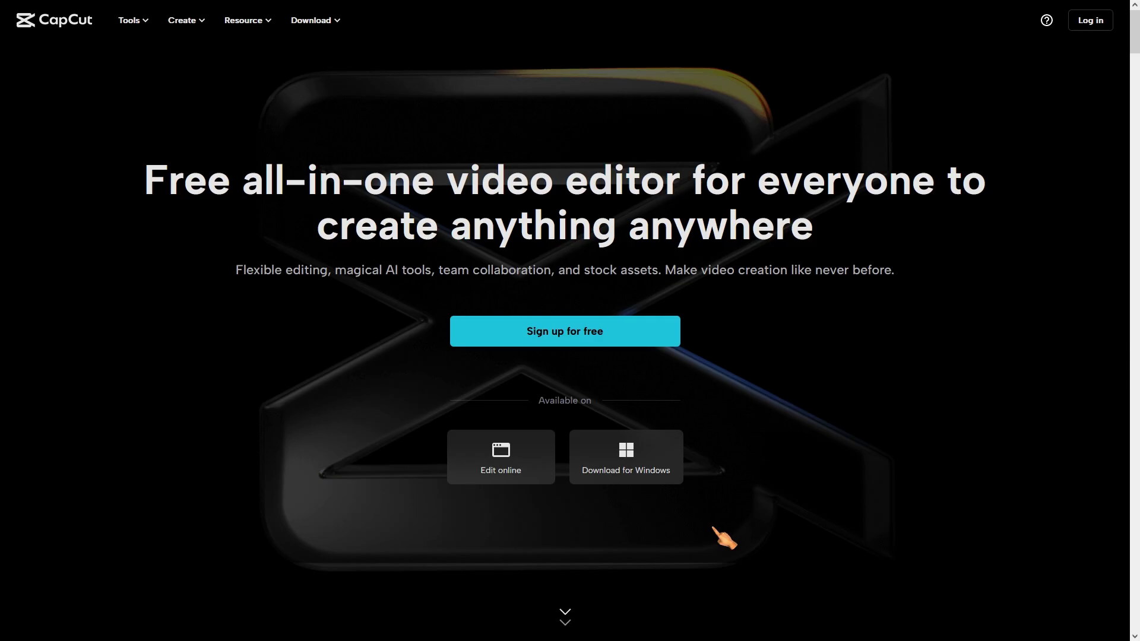
Download the Windows installer CapCut_1_5_0_230_capcutpc_0.exe and save it to Downloads
{"action": "left_click", "coordinate": [653, 475]}
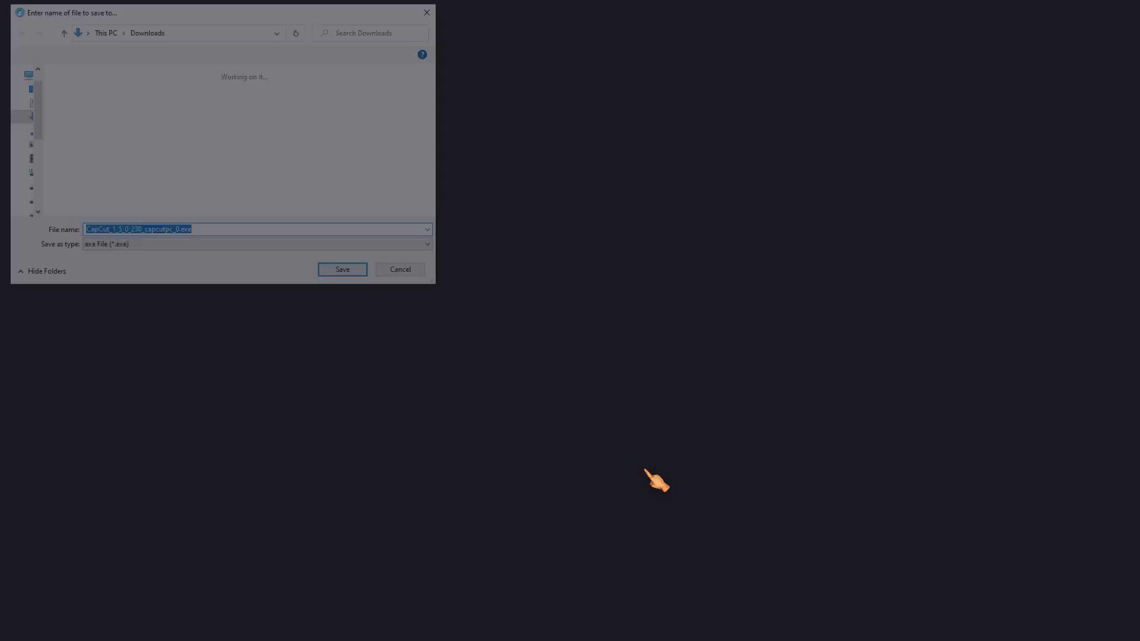
{"action": "left_click", "coordinate": [347, 274]}
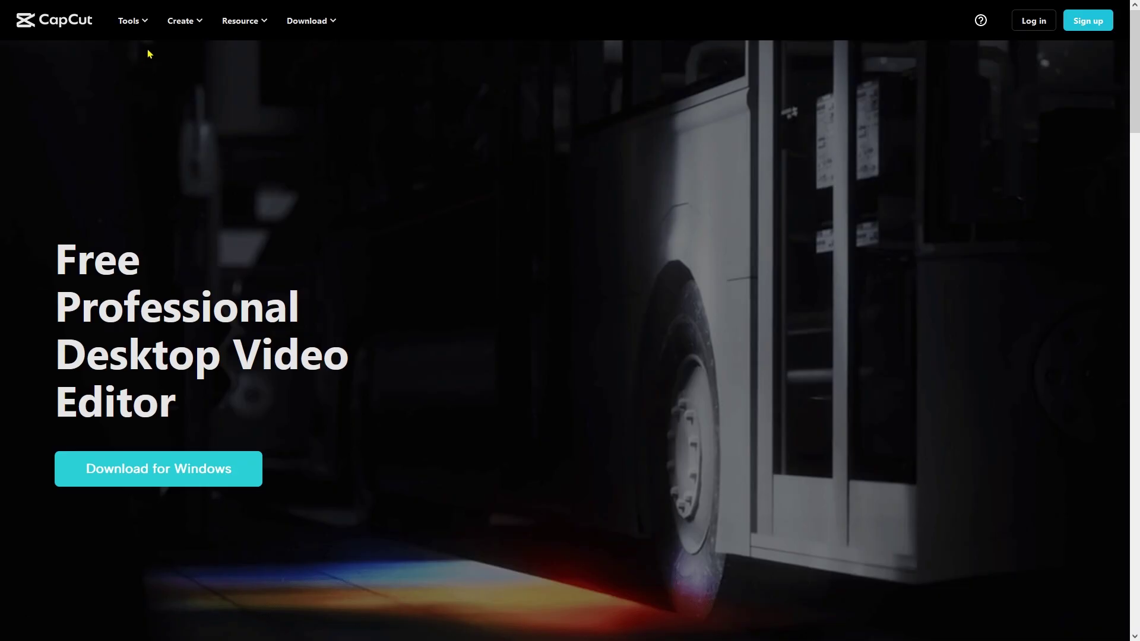
{"action": "mouse_move", "coordinate": [145, 32]}
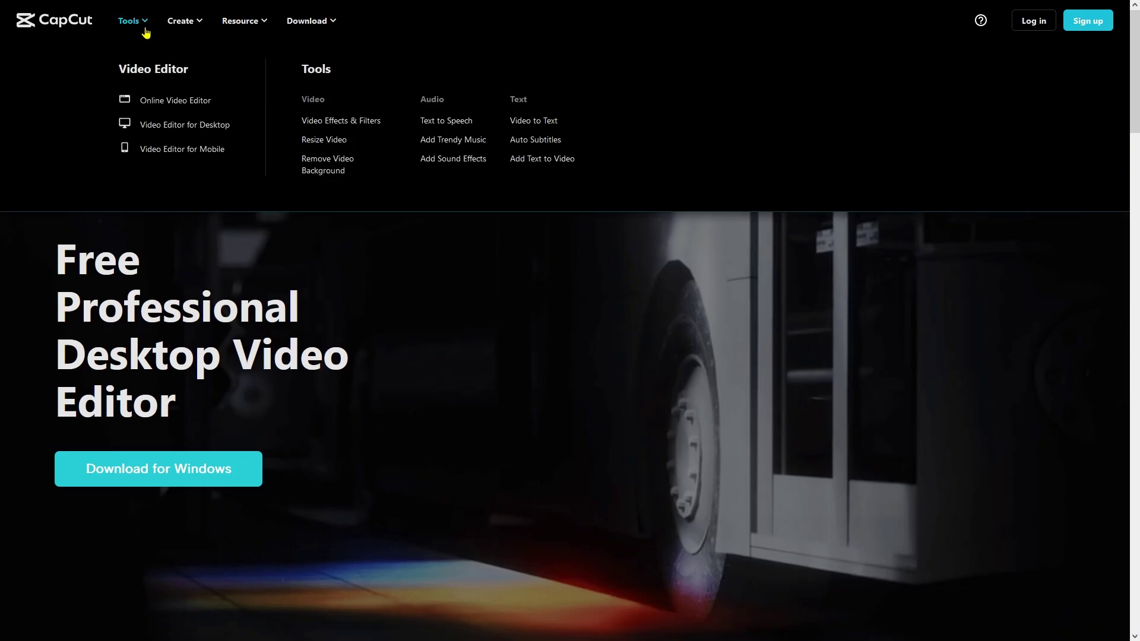
{"action": "mouse_move", "coordinate": [239, 29]}
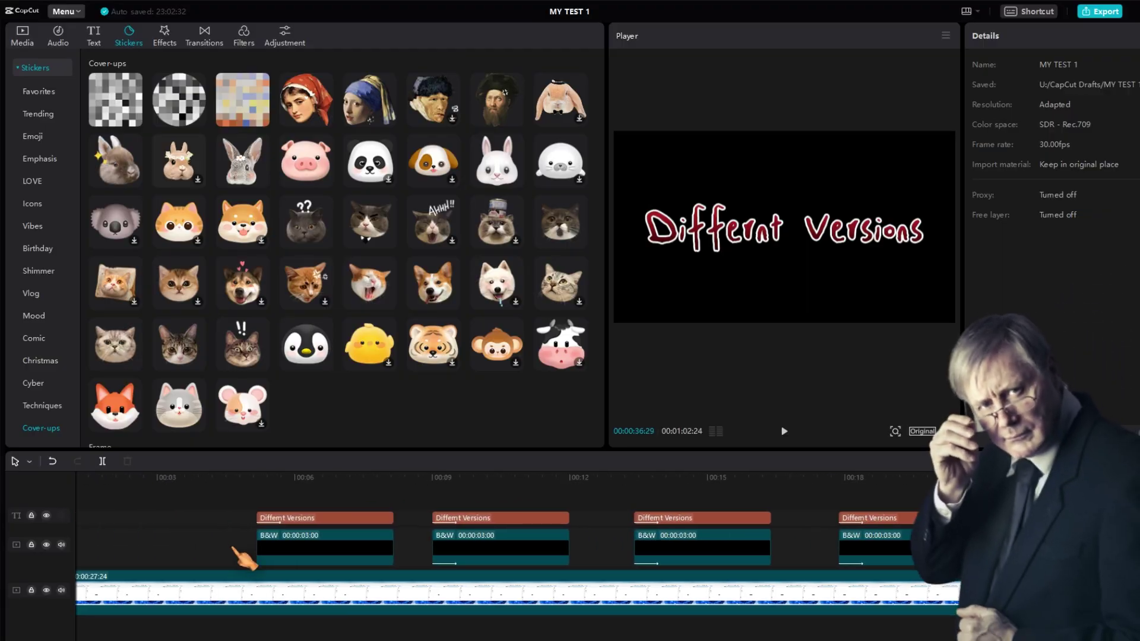
Play the project from about four seconds, then start exporting the video
{"action": "left_click", "coordinate": [221, 532]}
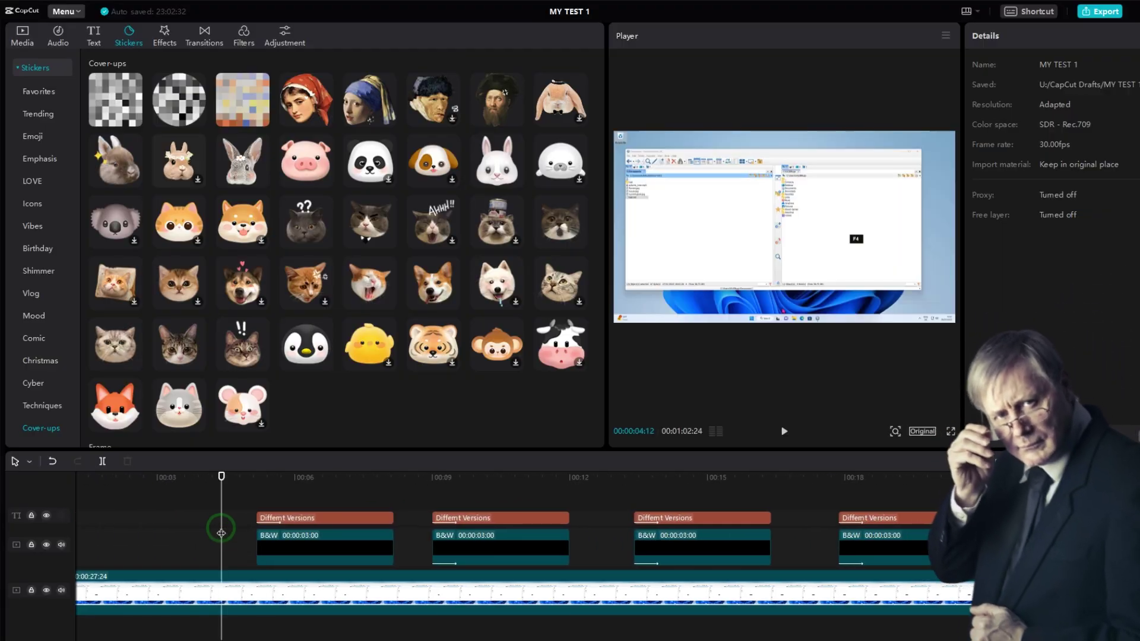
{"action": "key", "text": "space"}
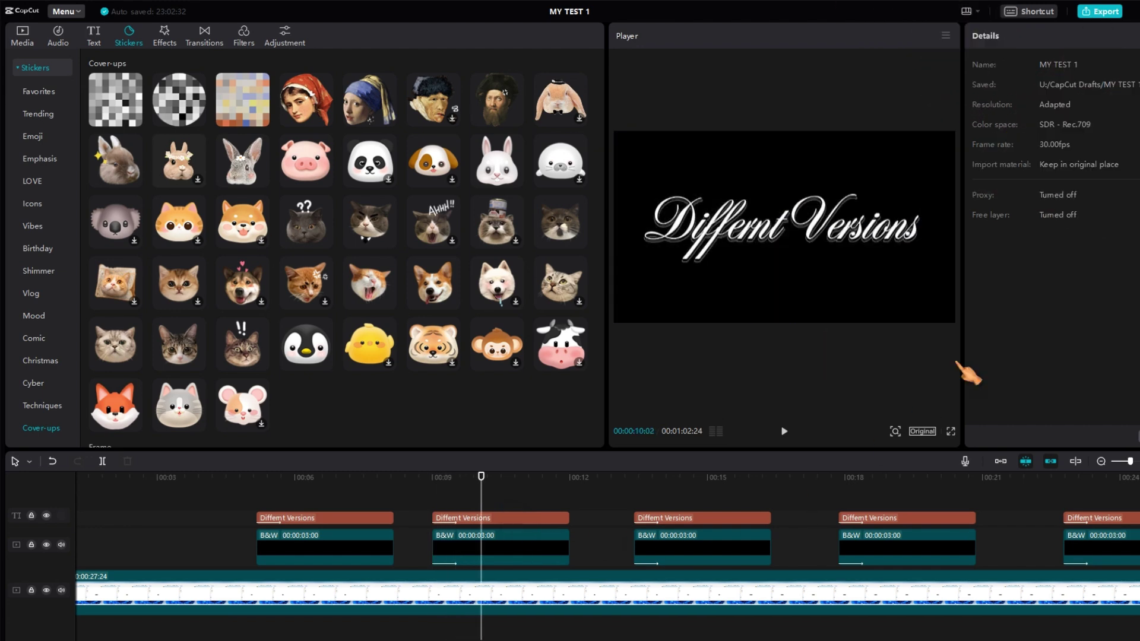
{"action": "left_click", "coordinate": [1104, 11]}
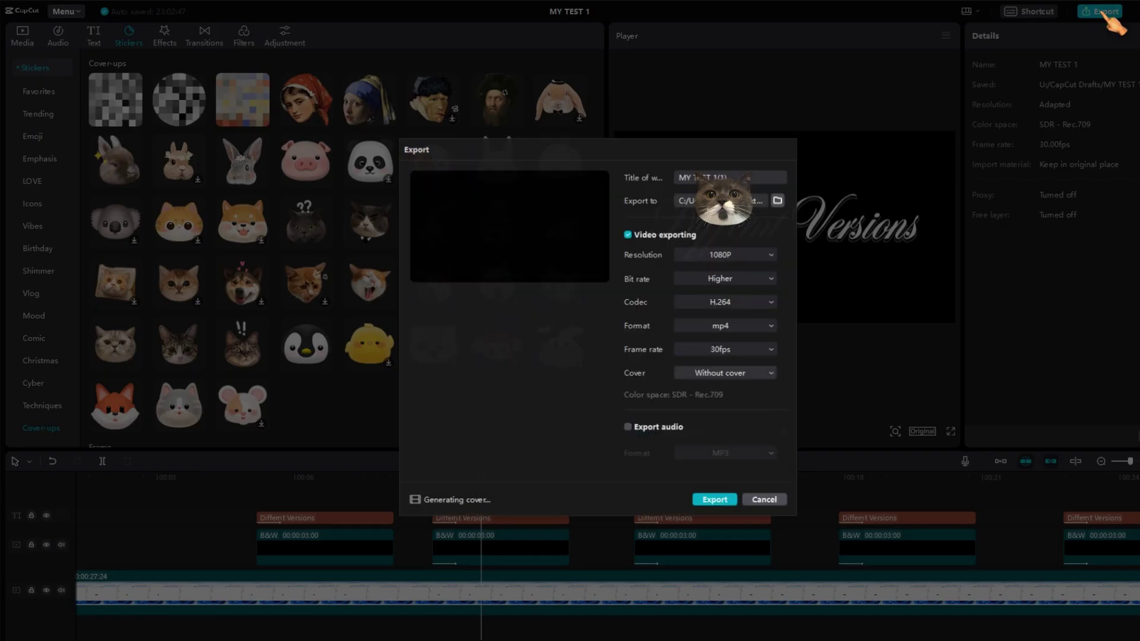
{"action": "left_click", "coordinate": [716, 500]}
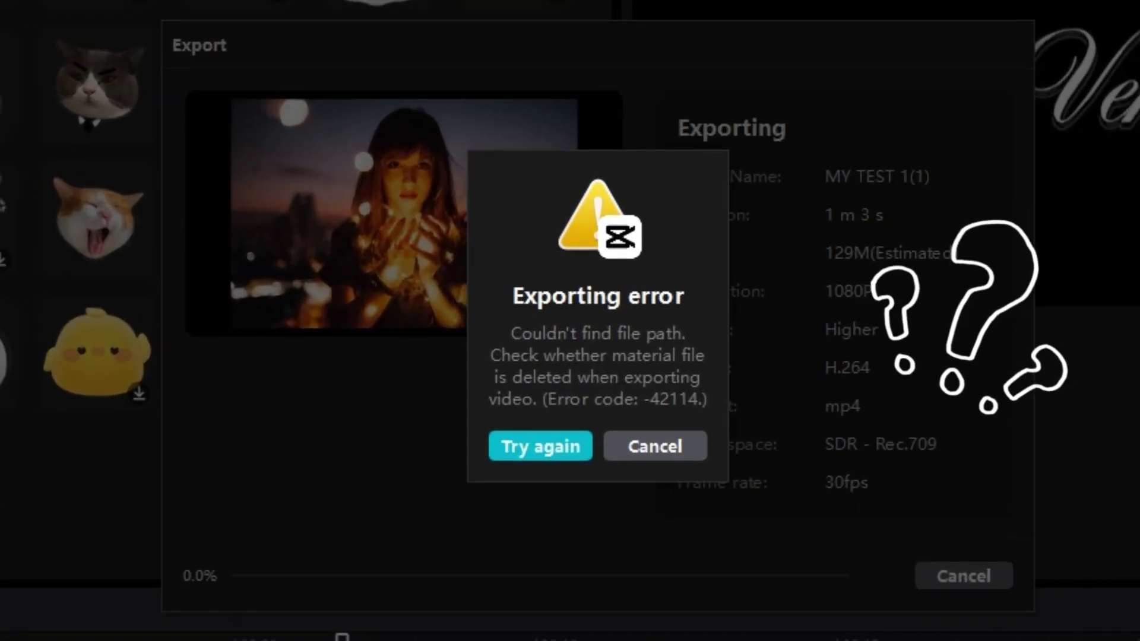
Retry the failed export twice, then capture the -42114 error dialog's text with OCR
{"action": "left_click", "coordinate": [558, 455]}
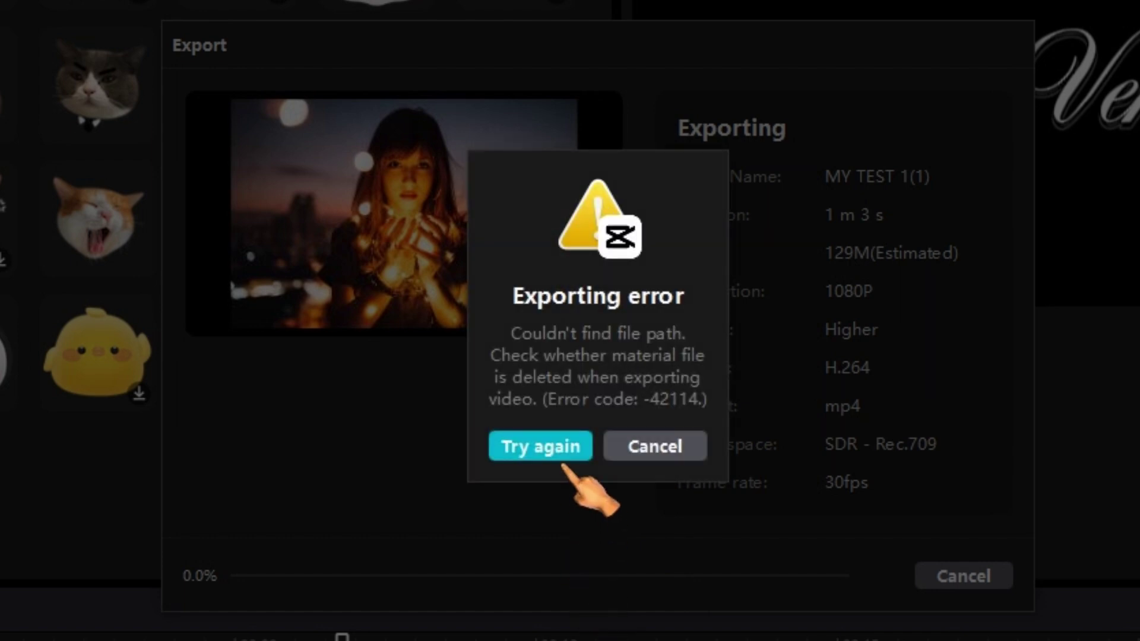
{"action": "left_click", "coordinate": [538, 447]}
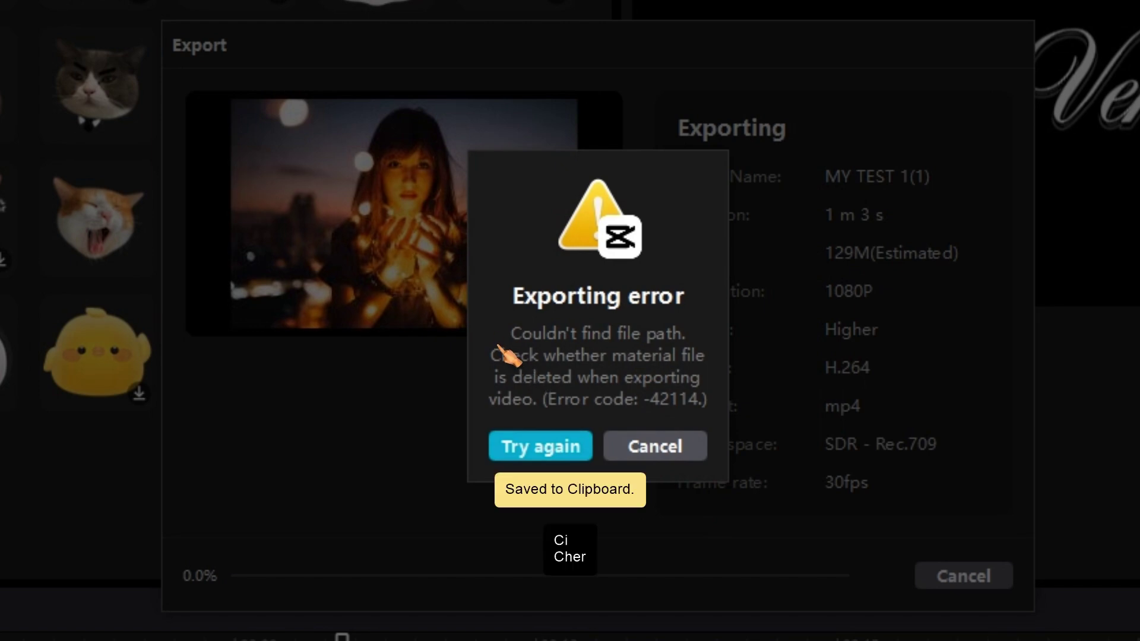
{"action": "left_click_drag", "start_coordinate": [483, 321], "coordinate": [720, 423]}
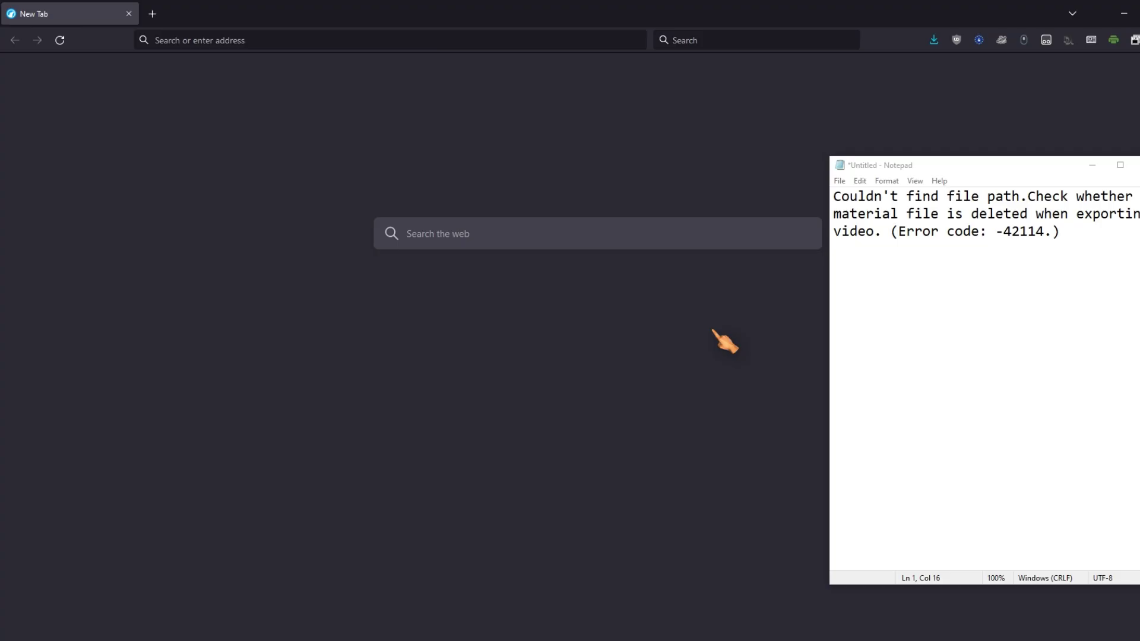
Select all the error text in Notepad and copy it
{"action": "right_click", "coordinate": [944, 316]}
{"action": "left_click", "coordinate": [1007, 399]}
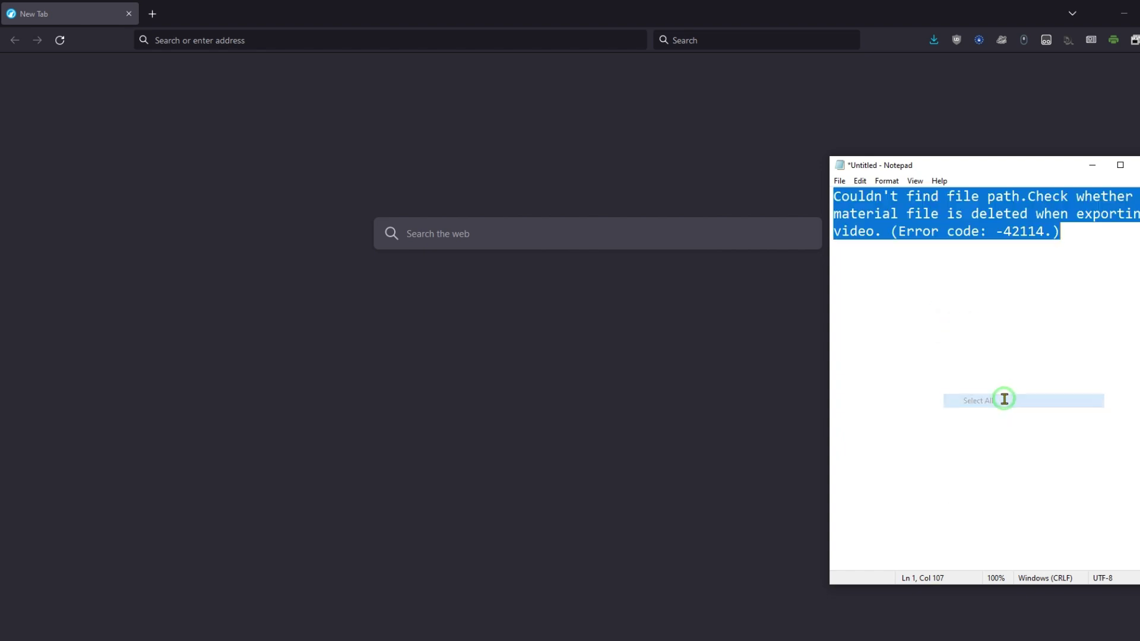
{"action": "right_click", "coordinate": [1040, 224]}
{"action": "left_click", "coordinate": [1072, 261]}
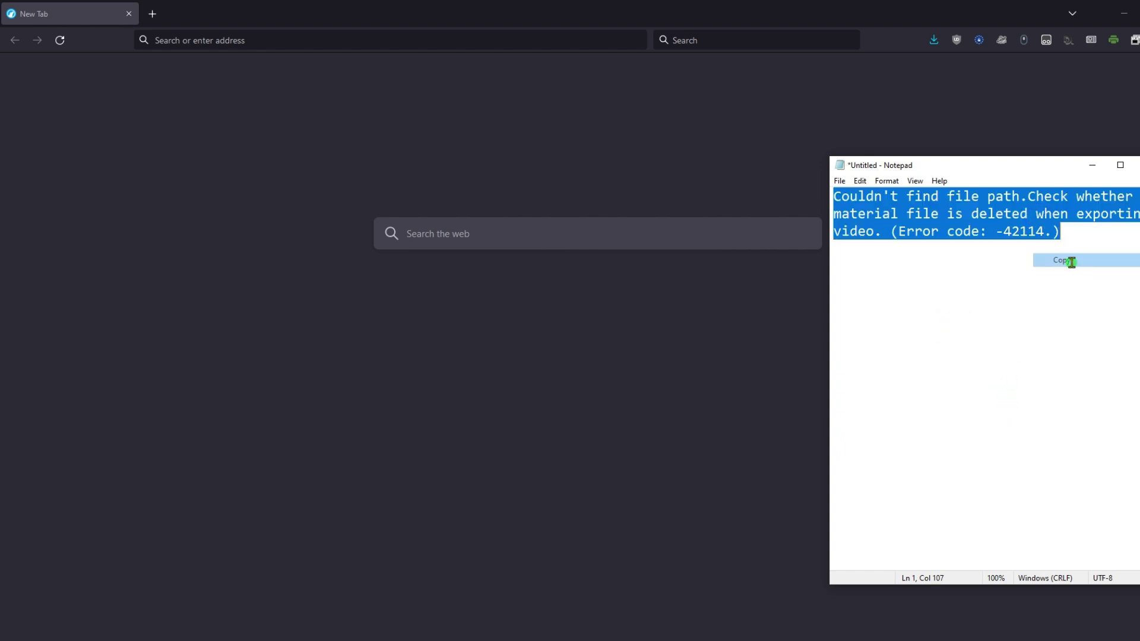
Paste and search the error on Startpage, trimming the query to 'Capcut (Error code: -42114.)'
{"action": "right_click", "coordinate": [461, 232]}
{"action": "left_click", "coordinate": [502, 316]}
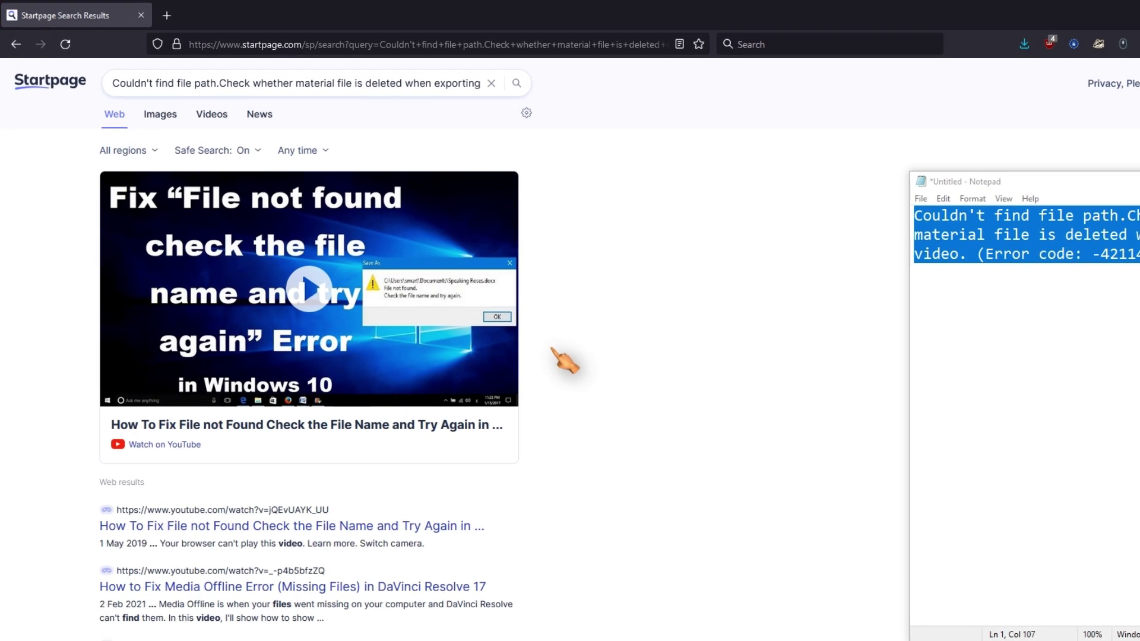
{"action": "scroll", "coordinate": [552, 350], "scroll_direction": "down", "scroll_amount": 5}
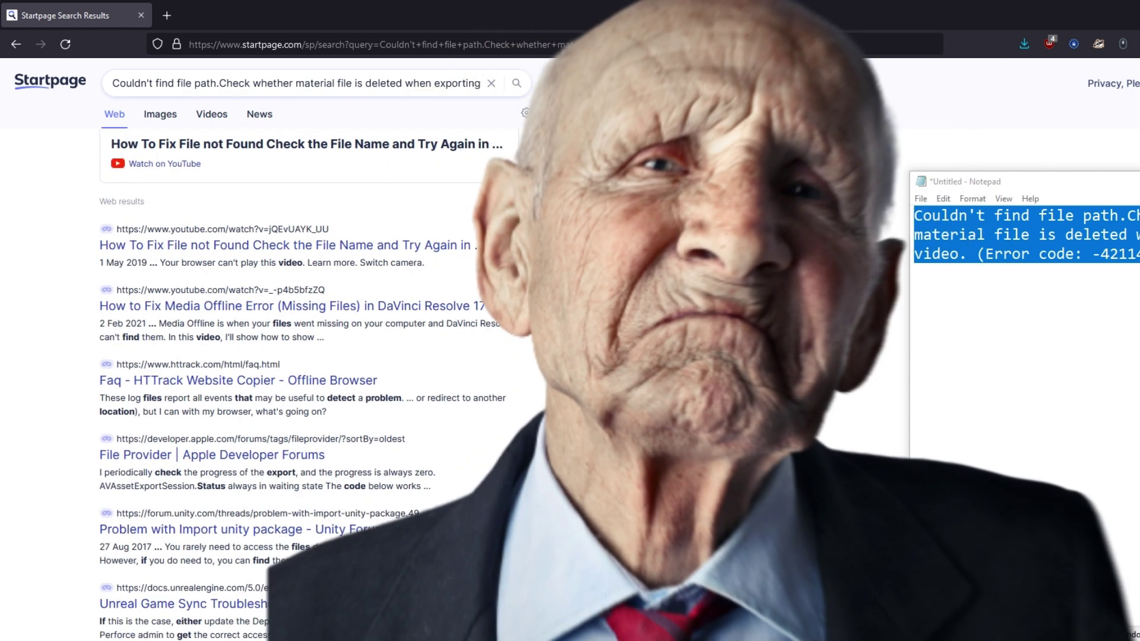
{"action": "scroll", "coordinate": [548, 330], "scroll_direction": "down", "scroll_amount": 3}
{"action": "scroll", "coordinate": [548, 330], "scroll_direction": "up", "scroll_amount": 8}
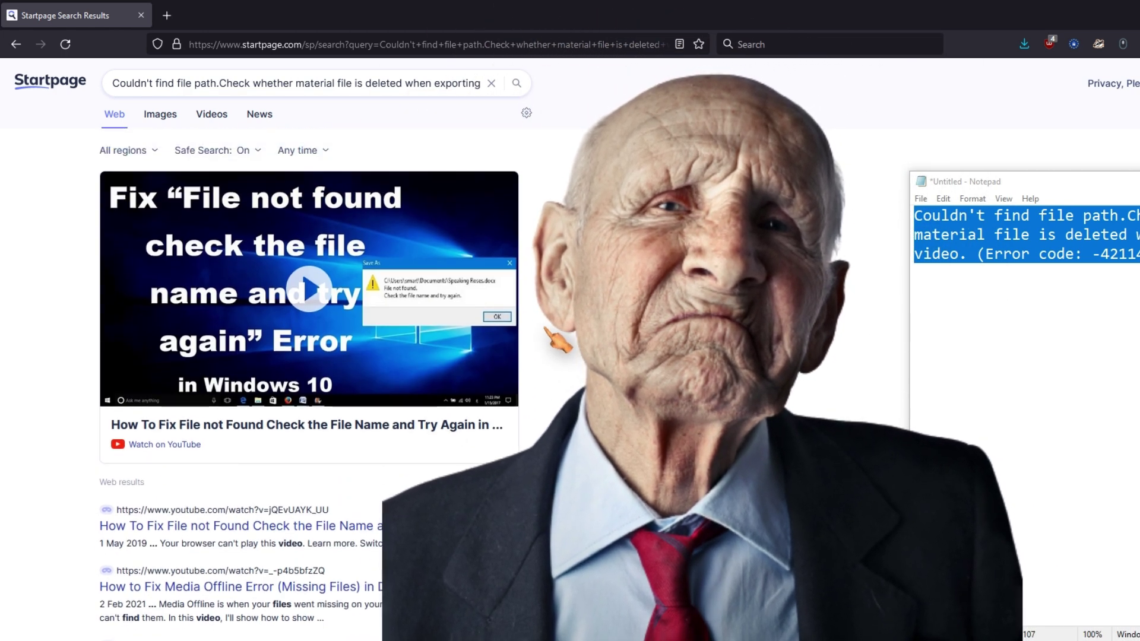
{"action": "left_click_drag", "start_coordinate": [434, 84], "coordinate": [124, 84]}
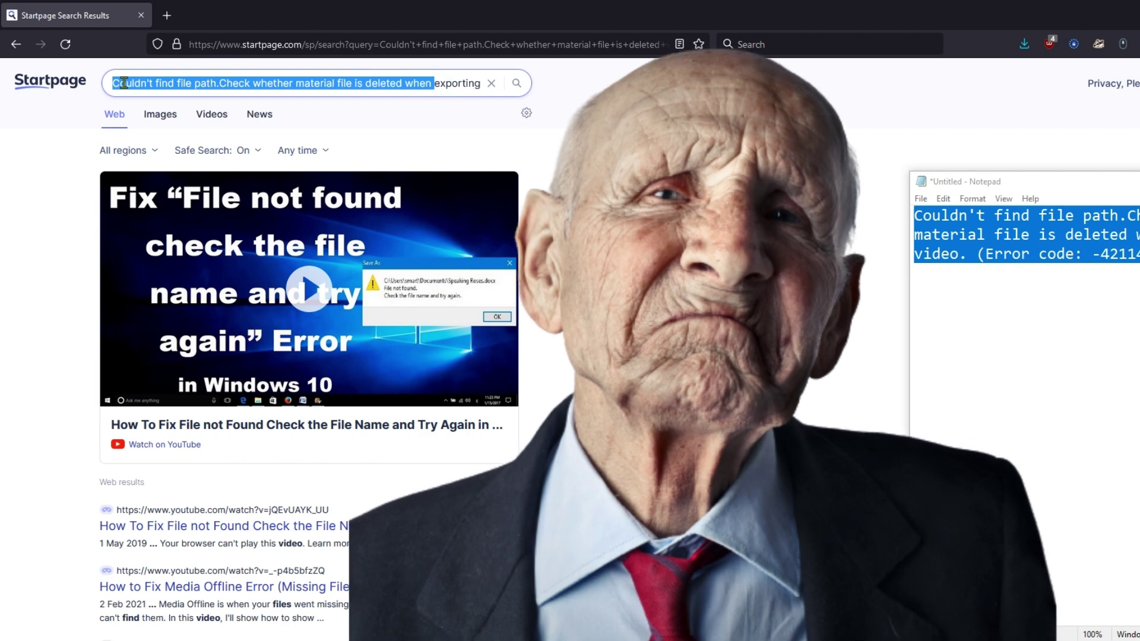
{"action": "key", "text": "Delete"}
{"action": "key", "text": "Delete"}
{"action": "key", "text": "Delete"}
{"action": "key", "text": "Delete"}
{"action": "key", "text": "Delete"}
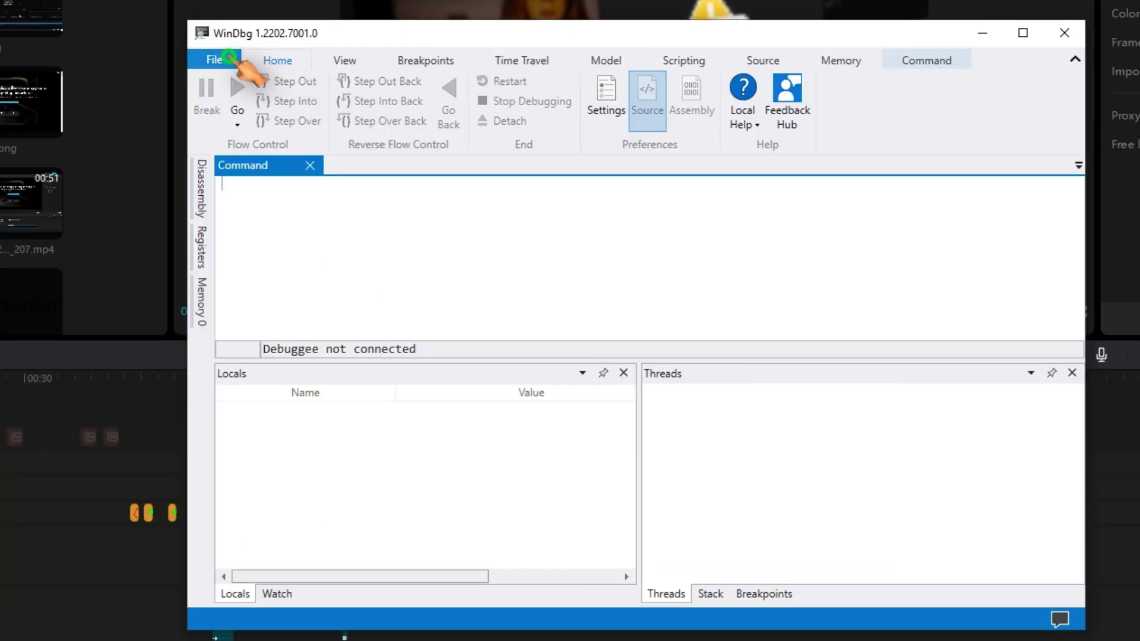
{"action": "left_click", "coordinate": [218, 55]}
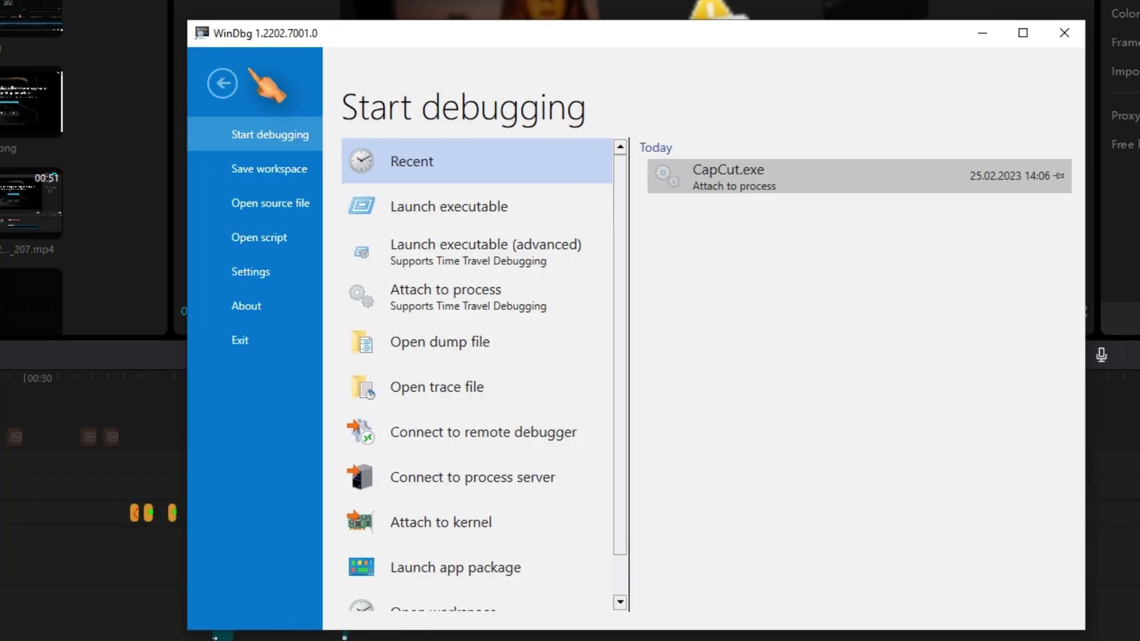
Filter WinDbg's process list and attach to CapCut.exe with PID 12444
{"action": "scroll", "coordinate": [542, 479], "scroll_direction": "down", "scroll_amount": 1}
{"action": "scroll", "coordinate": [534, 427], "scroll_direction": "up", "scroll_amount": 1}
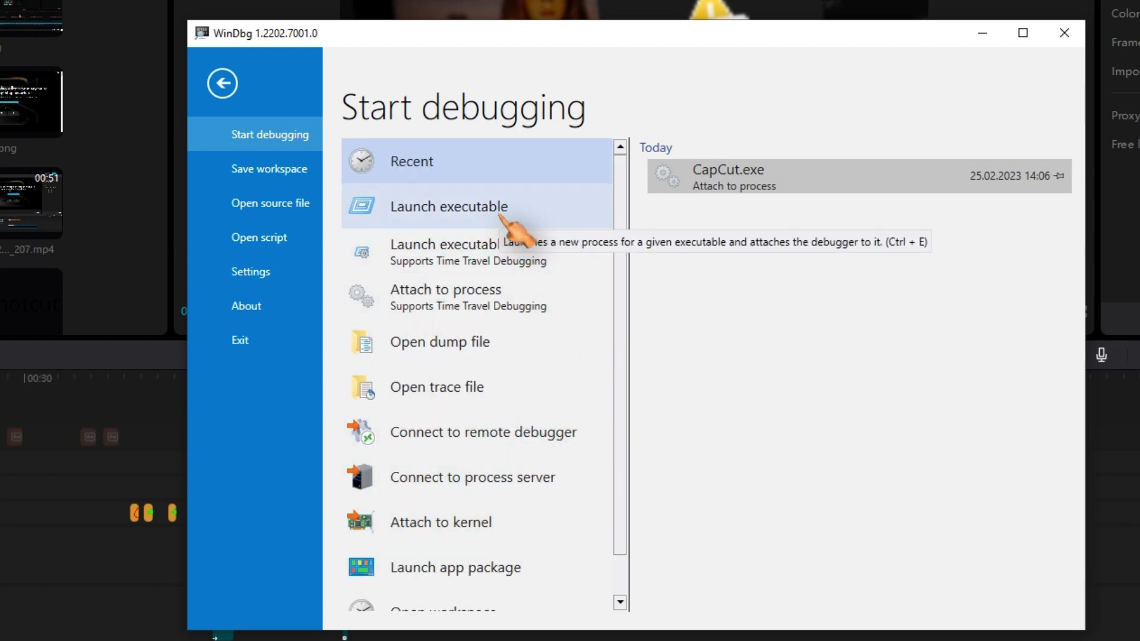
{"action": "left_click", "coordinate": [511, 304]}
{"action": "type", "text": "capcut"}
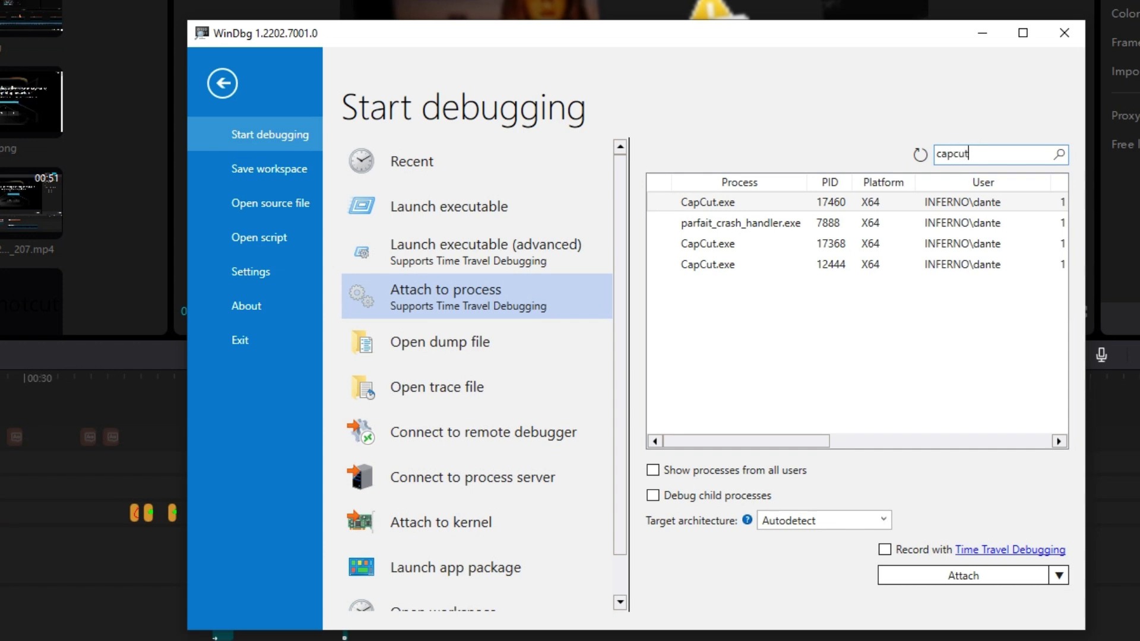
{"action": "left_click_drag", "start_coordinate": [1085, 256], "coordinate": [932, 256]}
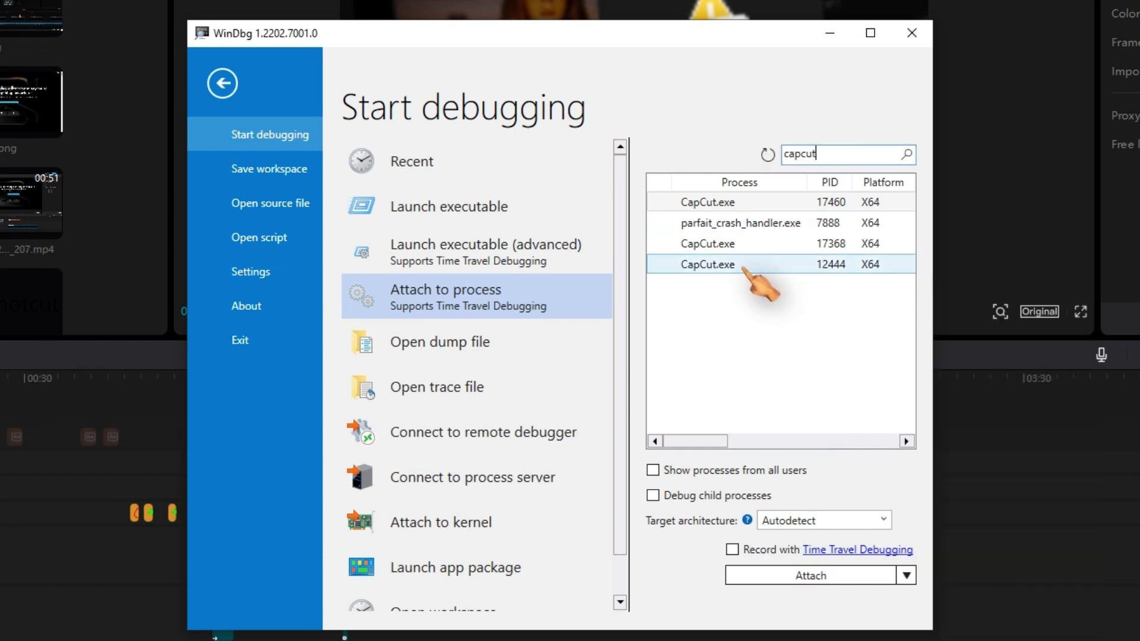
{"action": "left_click", "coordinate": [726, 264]}
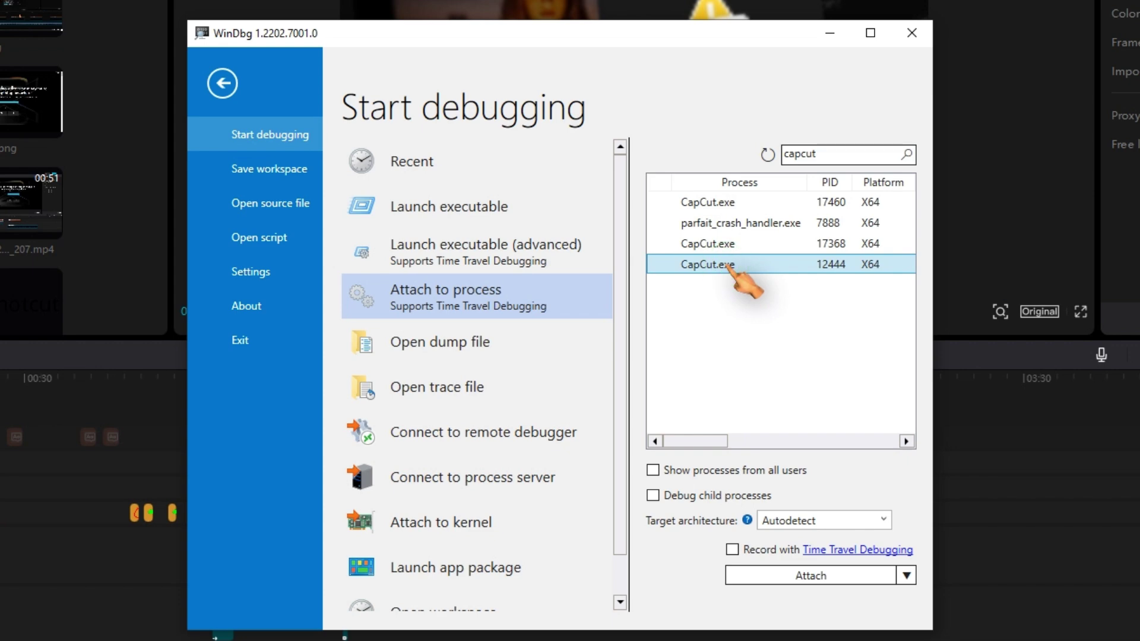
{"action": "double_click", "coordinate": [727, 263]}
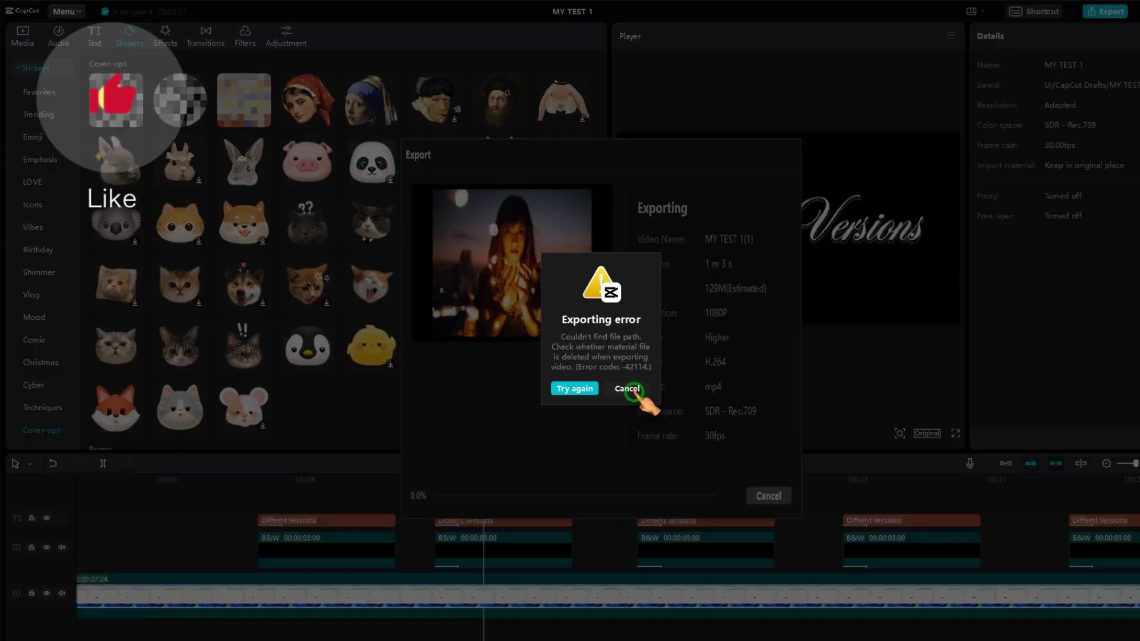
Dismiss the -42114 error, re-export the project, and cancel the repeated error dialog
{"action": "left_click", "coordinate": [634, 391]}
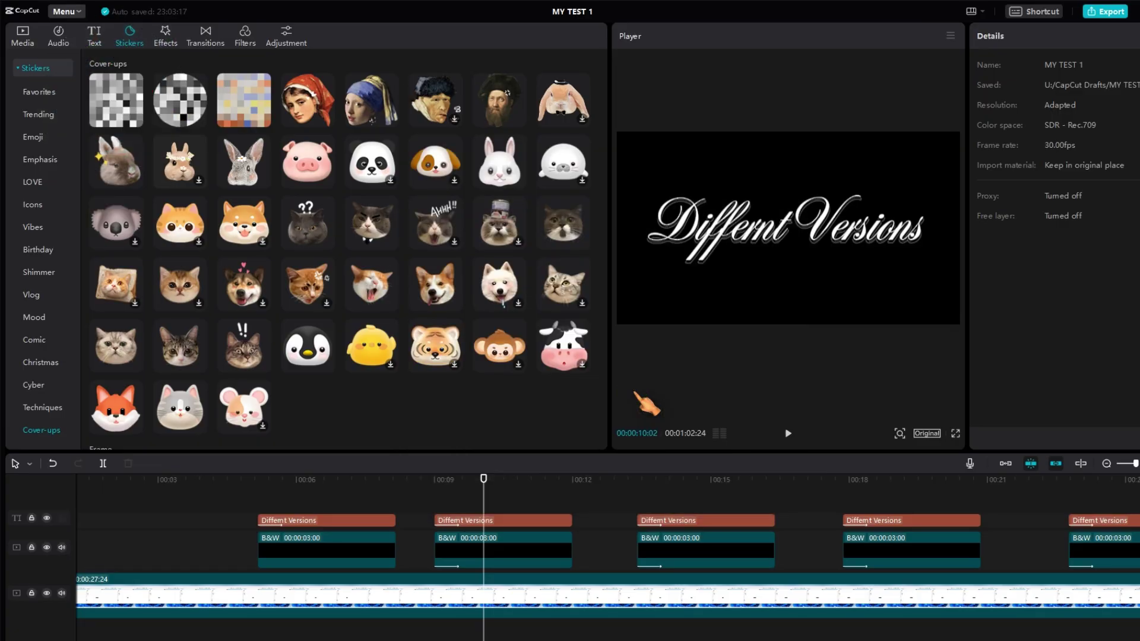
{"action": "left_click", "coordinate": [1106, 12]}
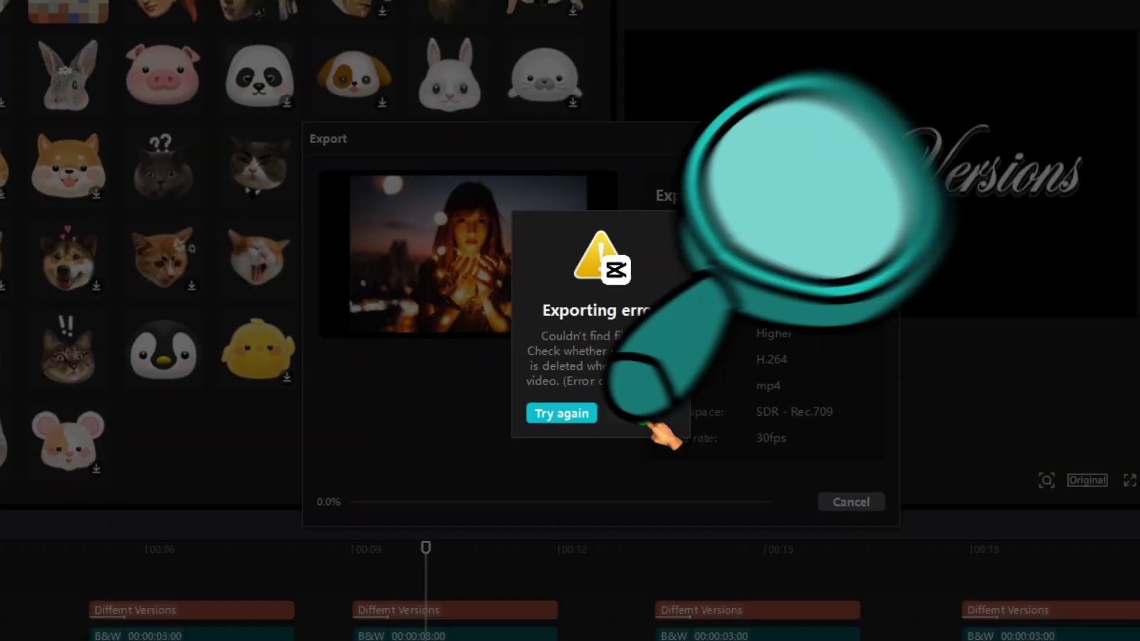
{"action": "left_click", "coordinate": [658, 447]}
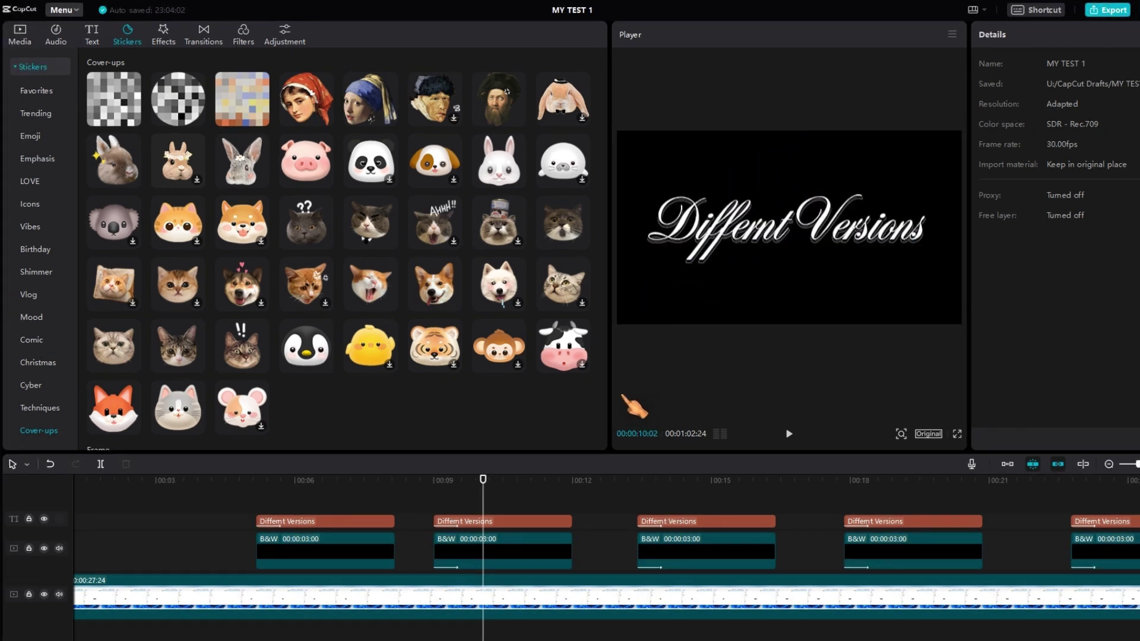
Delete the 'Media lost' encircle.mp4 clip from the Media panel and confirm its removal
{"action": "left_click", "coordinate": [27, 37]}
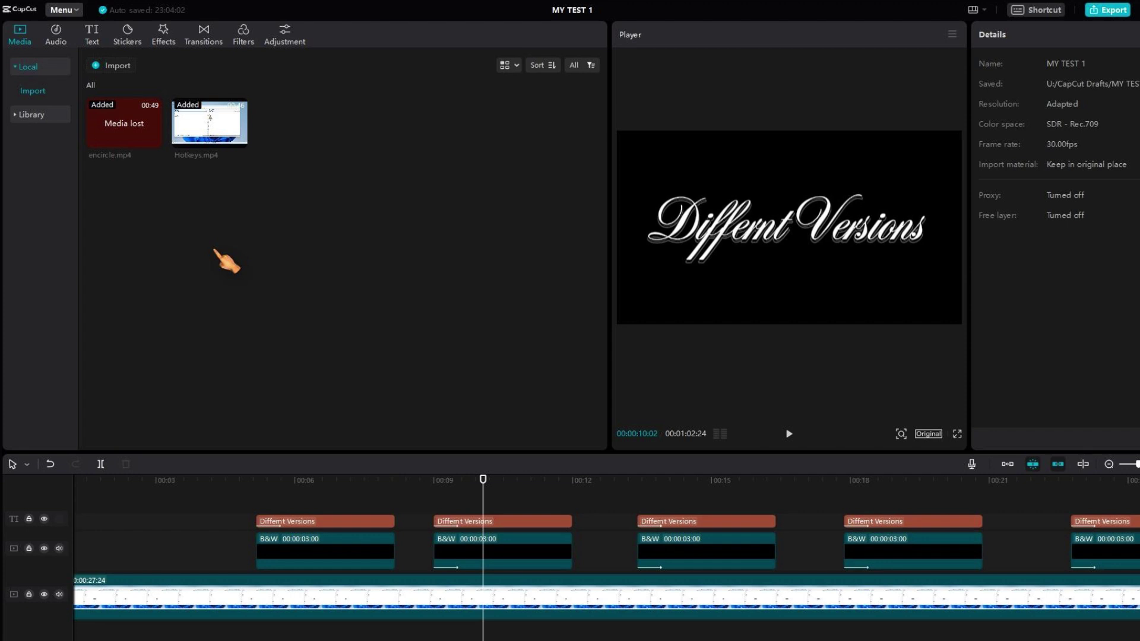
{"action": "right_click", "coordinate": [143, 133]}
{"action": "left_click", "coordinate": [189, 144]}
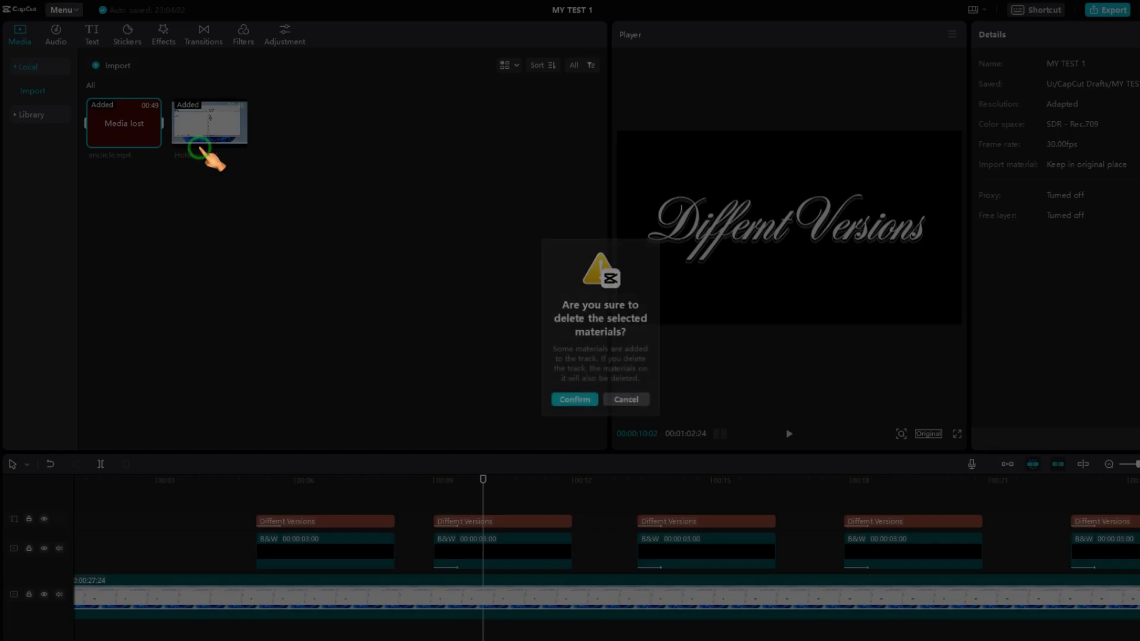
{"action": "left_click", "coordinate": [593, 405]}
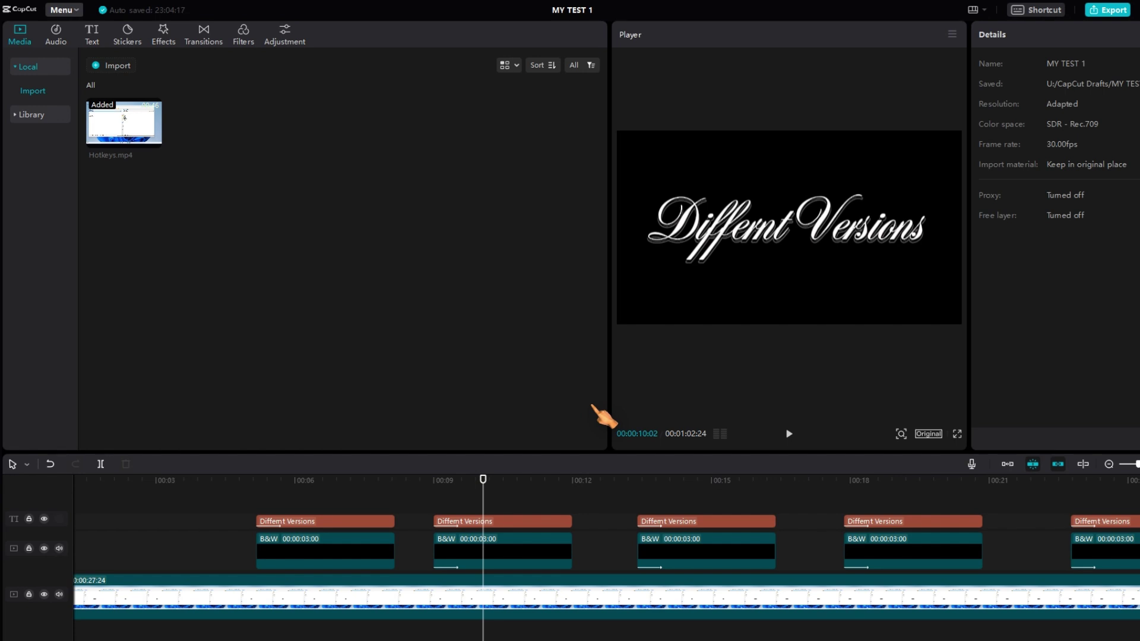